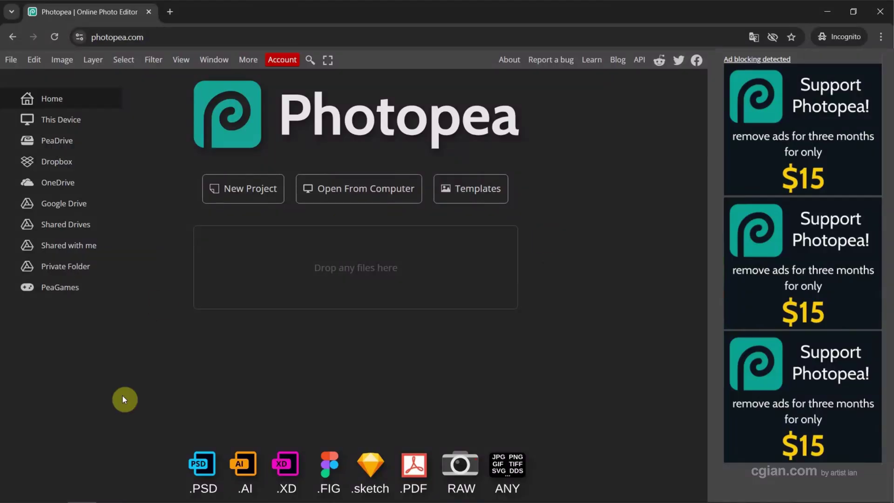
Step: Drag the snow-text JPG from File Explorer into Photopea to open it as a new document
left_click(54, 492)
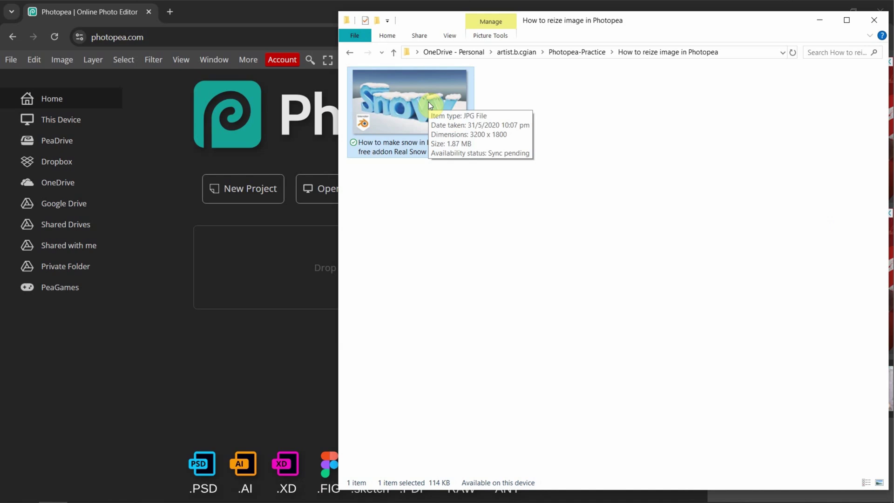
left_click_drag(429, 102, 175, 197)
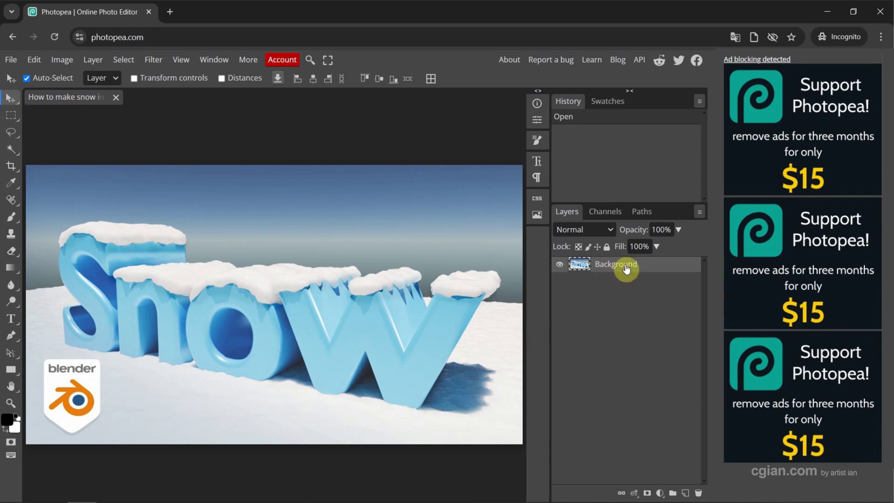
left_click(32, 62)
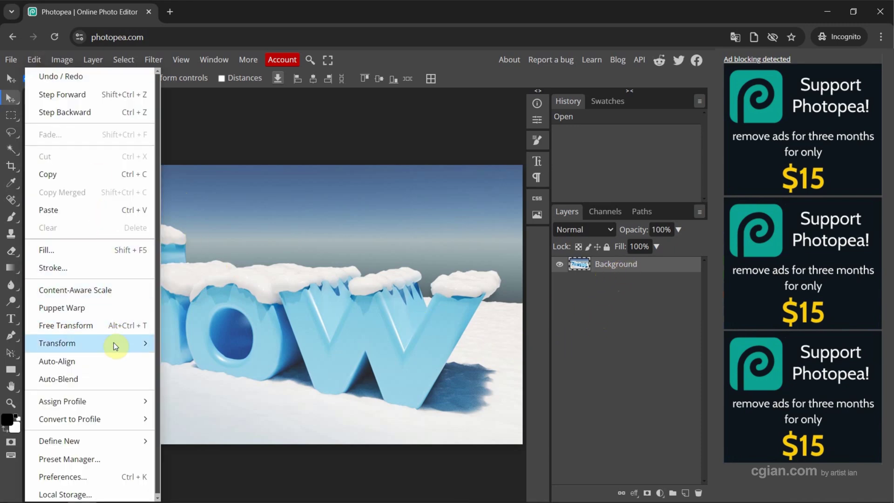
mouse_move(114, 343)
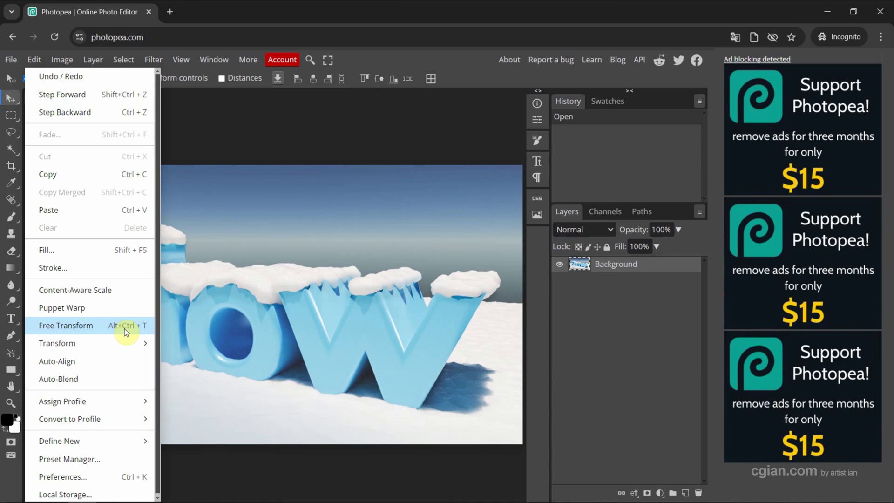
left_click(282, 209)
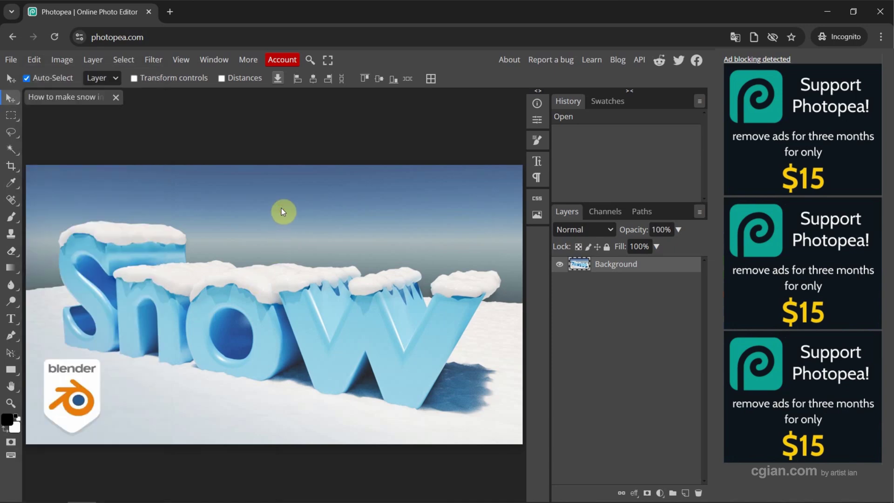
Step: Free Transform the snow image from its top-left corner down to 78.07%, about 1249 × 703 px
key("ctrl+t")
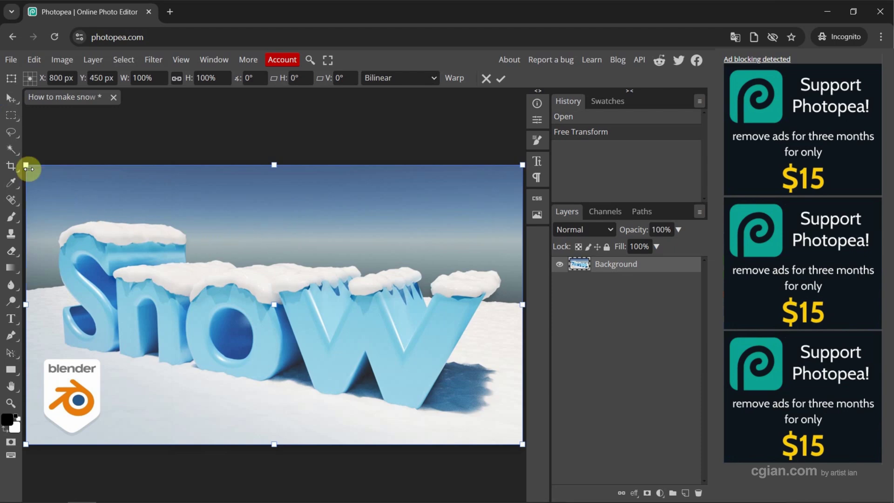
left_click_drag(27, 166, 110, 273)
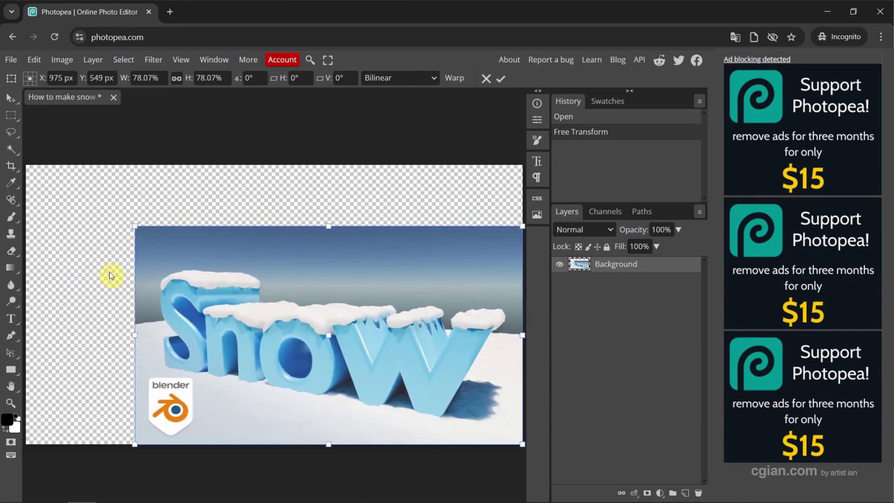
Step: Transform the image to W 75% and H 50%, commit it, then undo it
left_click(143, 78)
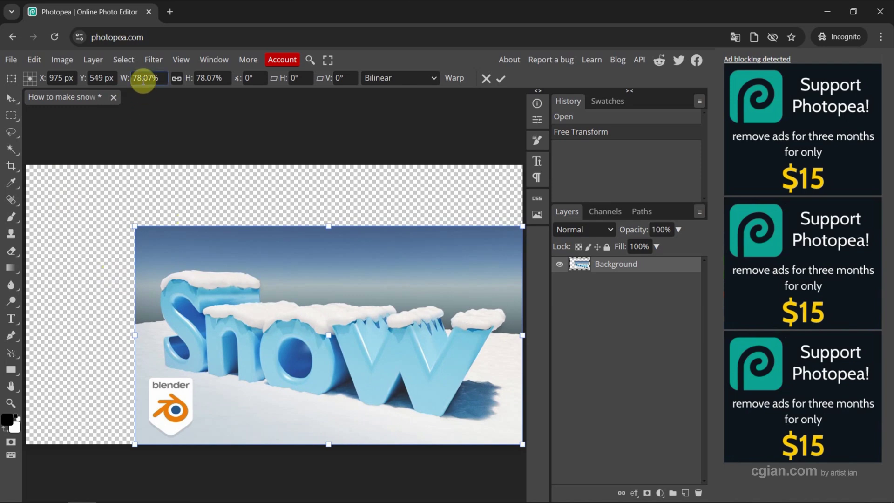
double_click(143, 78)
type("75")
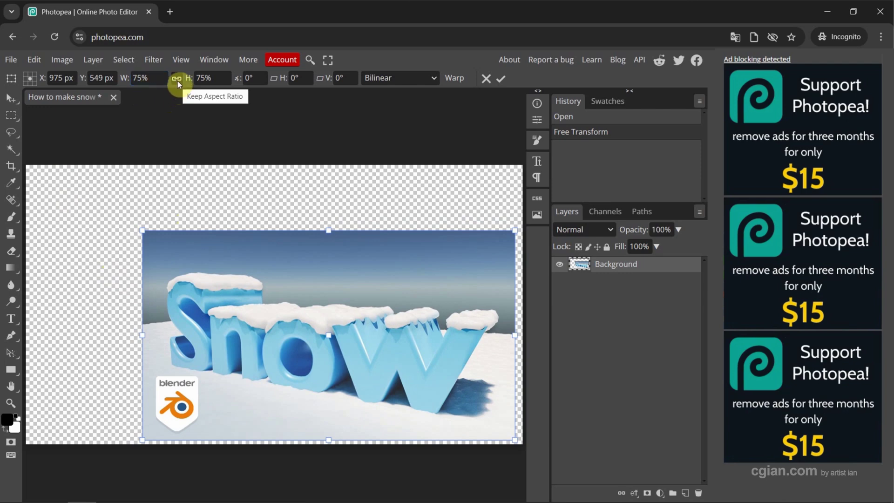
left_click(208, 82)
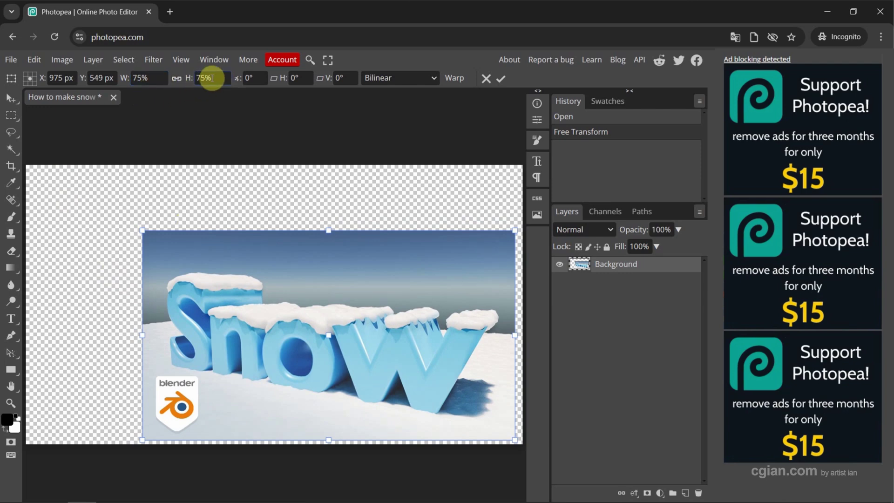
type("50")
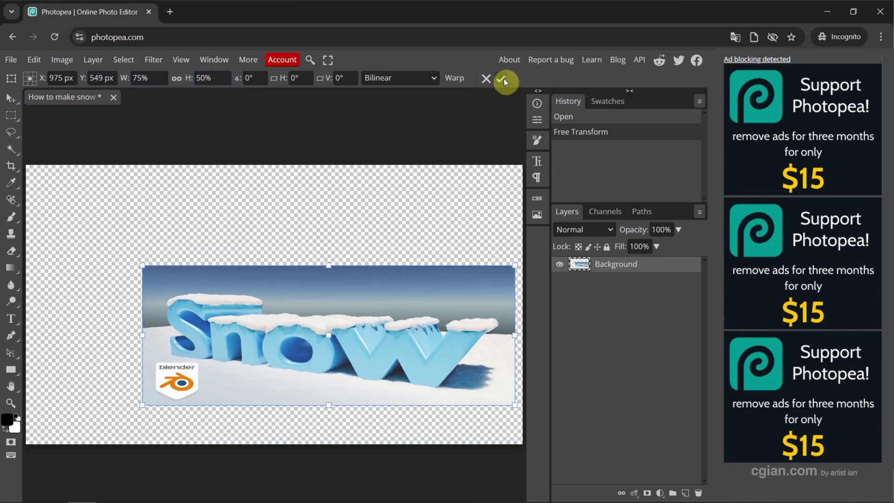
key("Return")
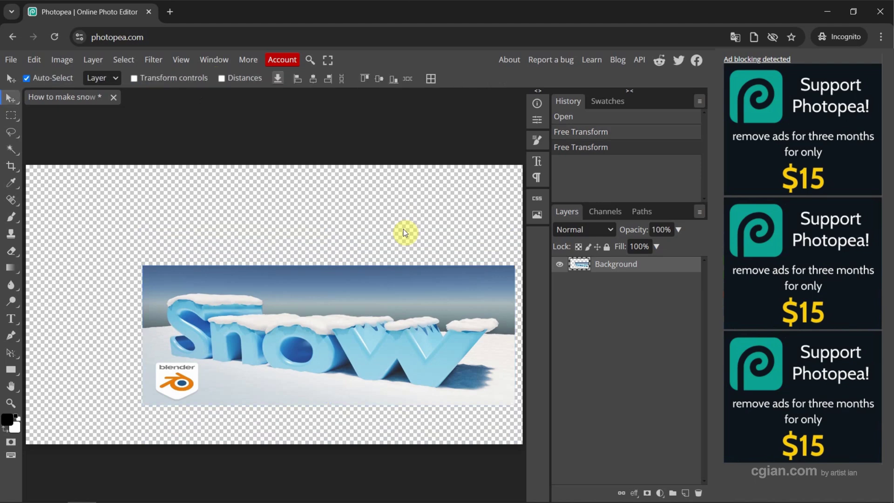
key("ctrl+z")
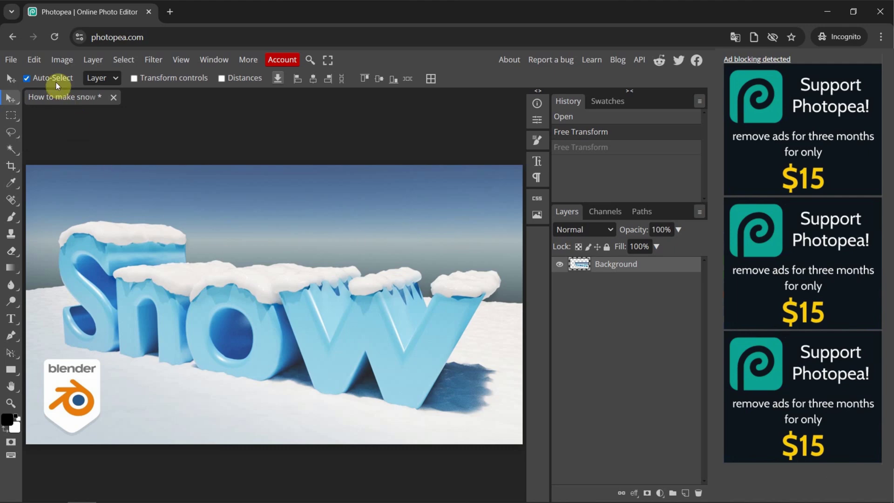
Step: Resize the image to 800 × 450 pixels at 72 pixels/inch in Image Size
left_click(58, 59)
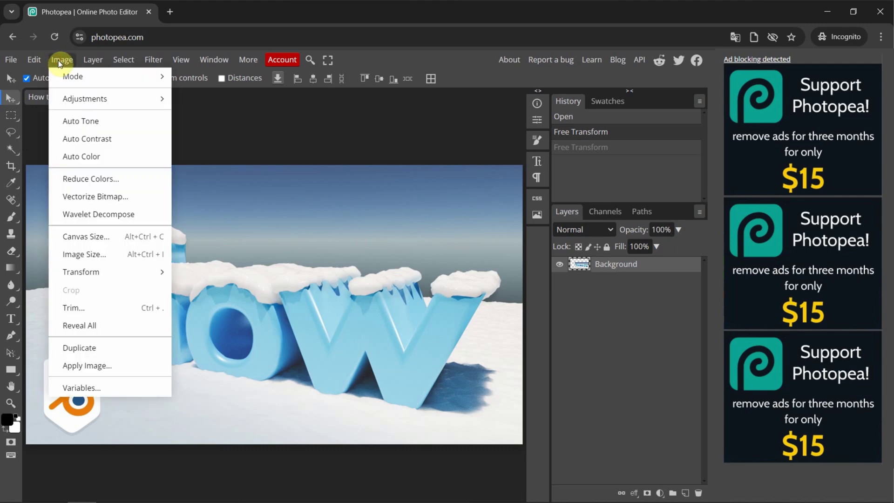
left_click(117, 253)
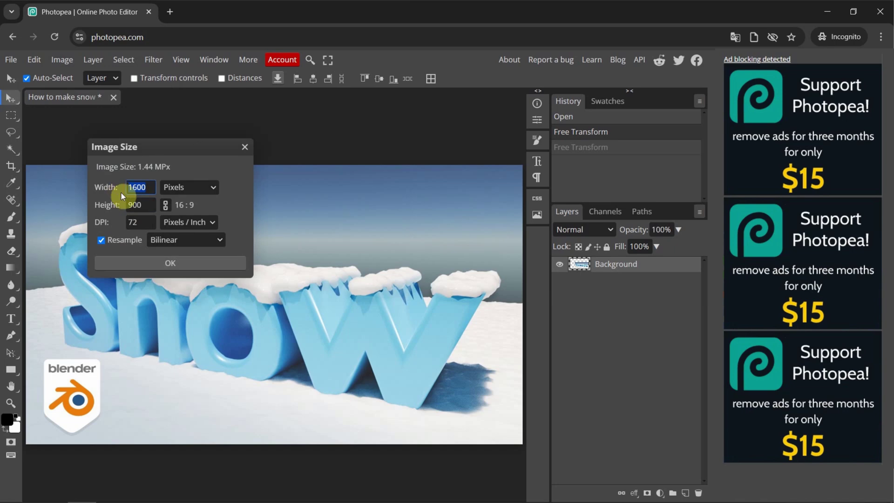
left_click(137, 187)
key("BackSpace")
key("BackSpace")
key("BackSpace")
key("BackSpace")
type("800")
key("Tab")
left_click(179, 189)
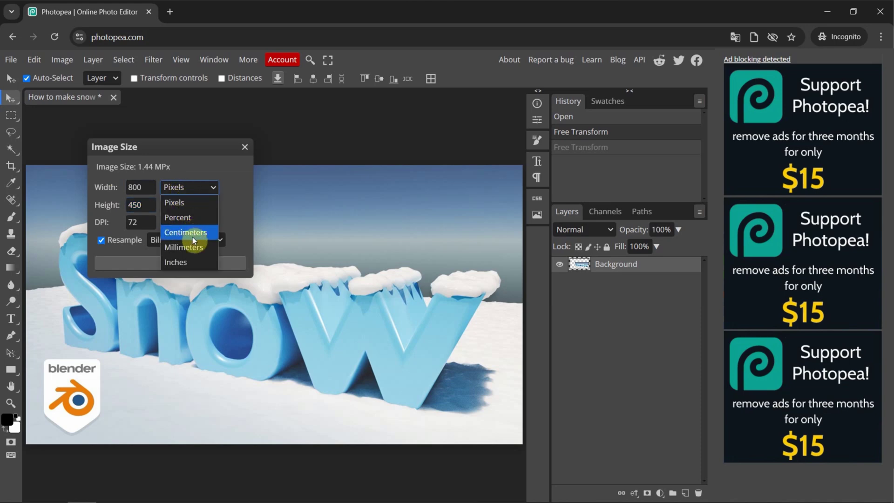
left_click(225, 189)
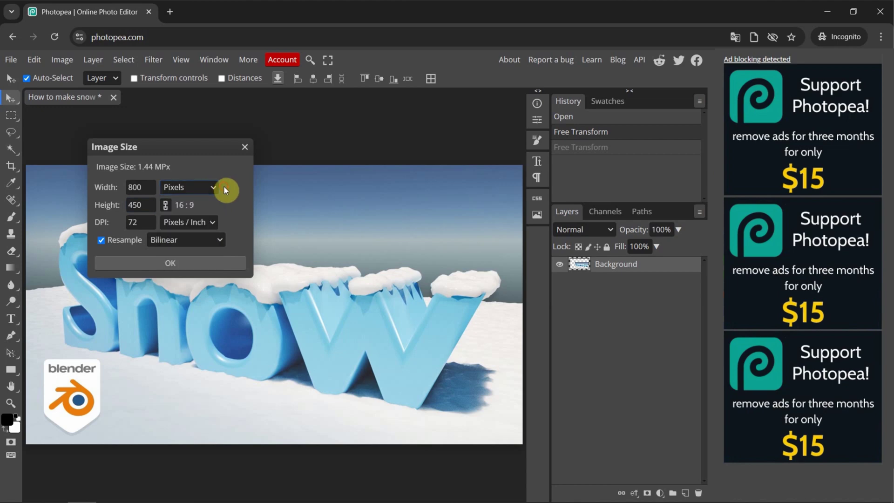
left_click(108, 224)
left_click(185, 222)
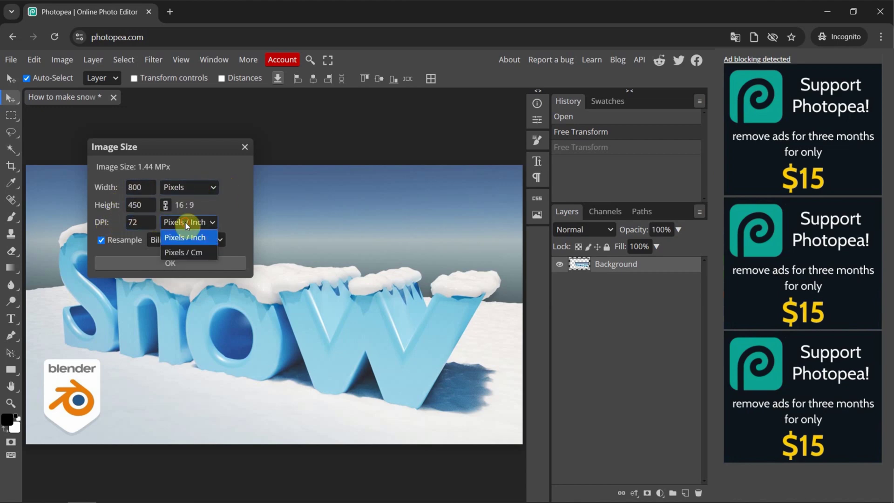
left_click(233, 216)
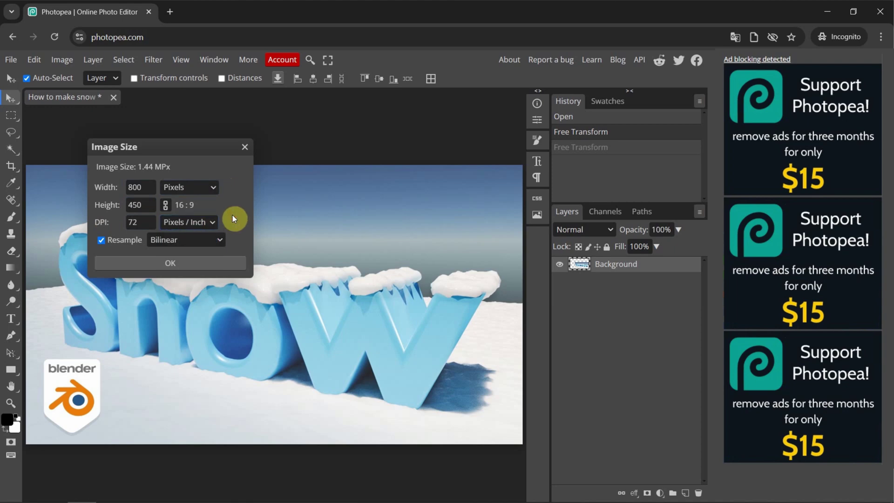
left_click(178, 266)
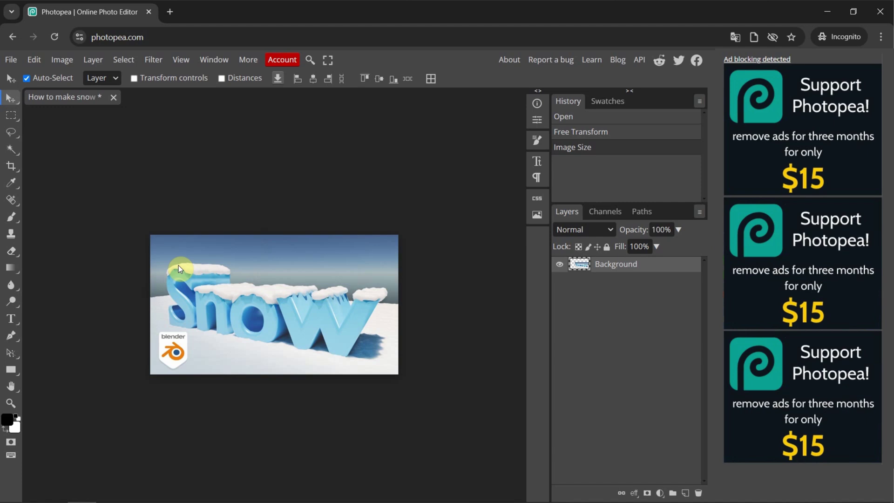
left_click(55, 63)
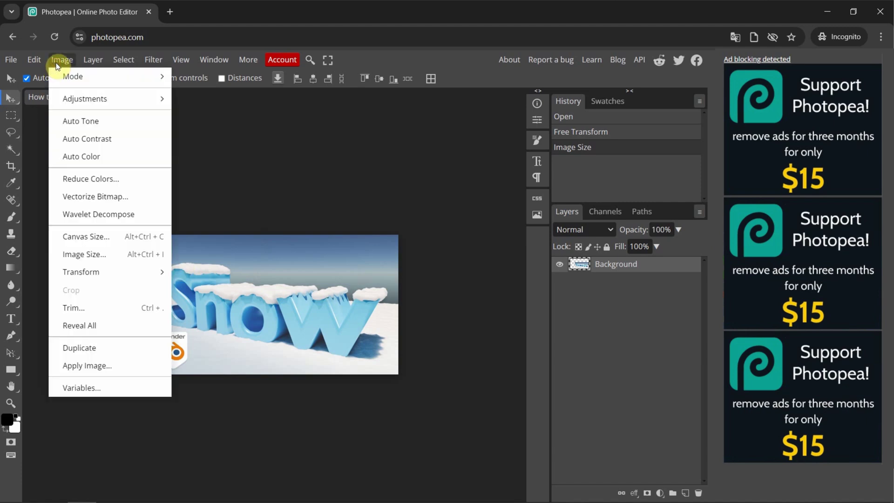
left_click(106, 251)
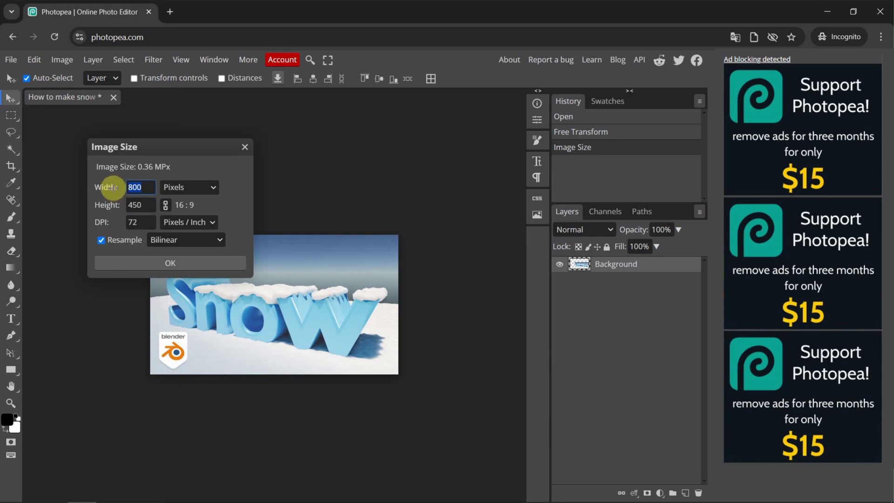
left_click(243, 148)
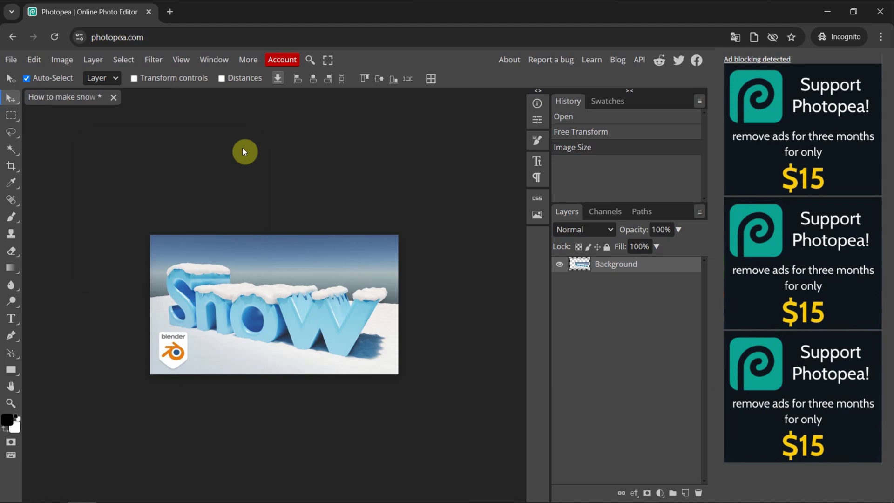
key("ctrl+0")
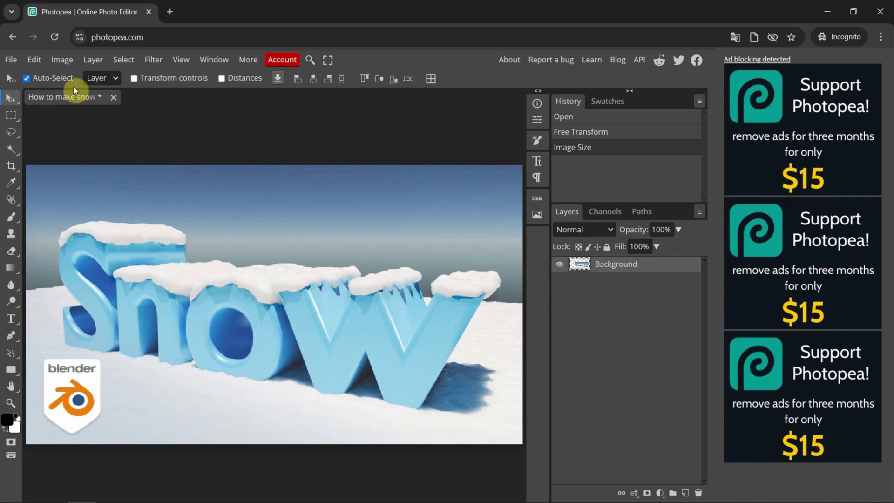
left_click(63, 61)
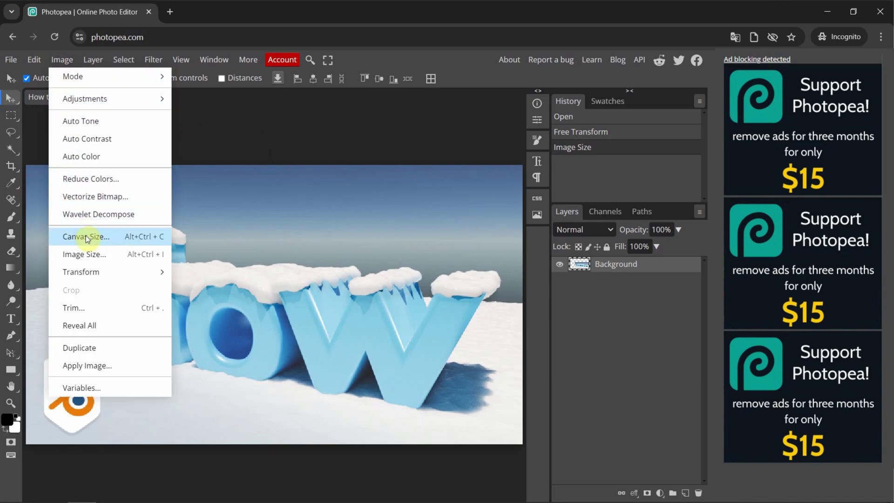
left_click(132, 241)
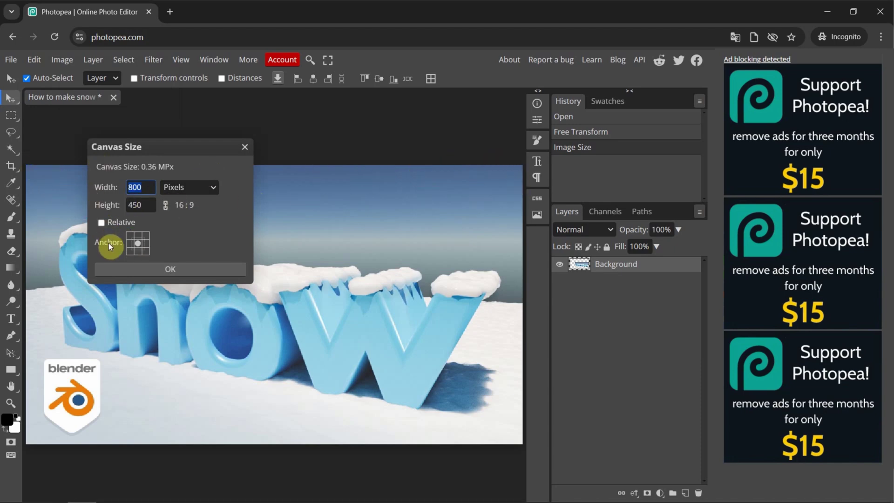
left_click(138, 250)
double_click(141, 204)
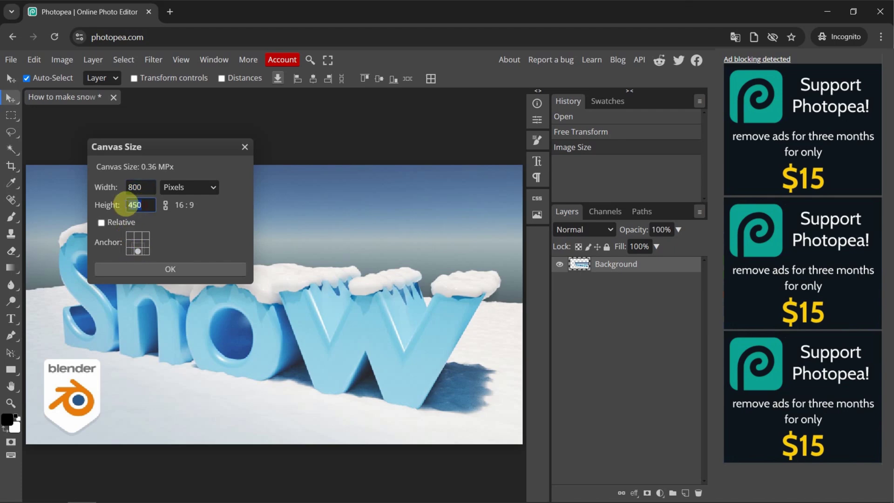
type("350")
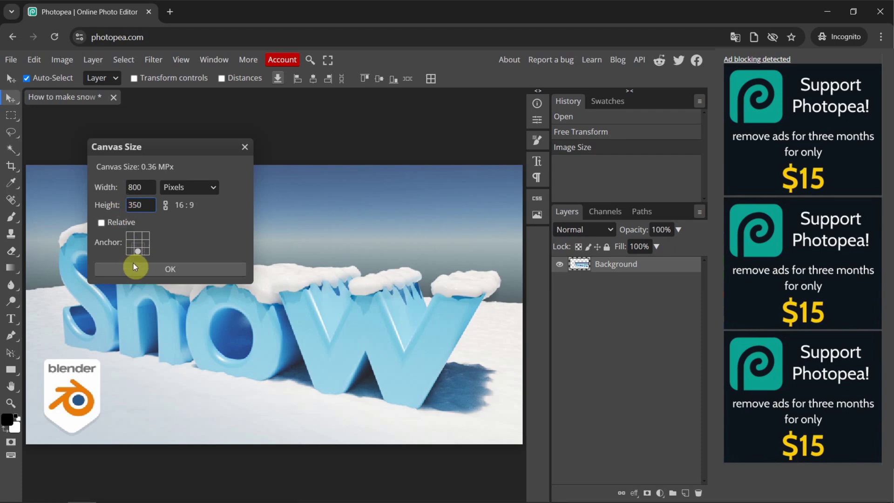
left_click(138, 272)
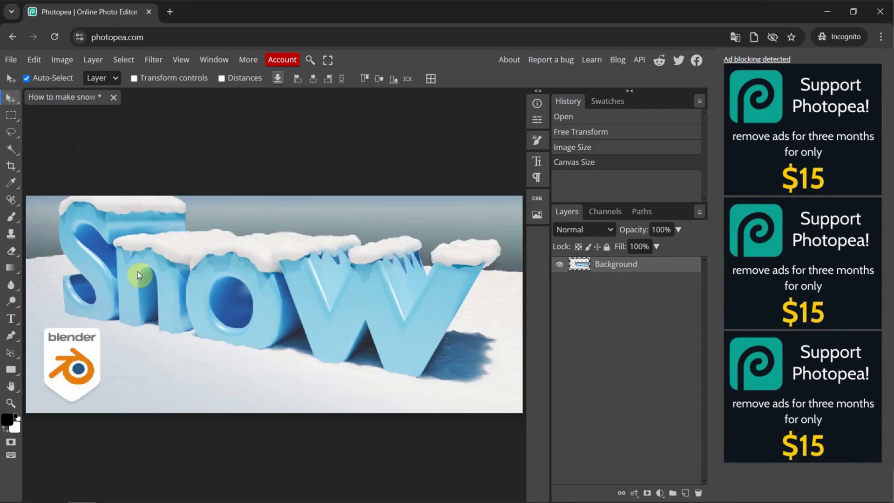
key("ctrl+z")
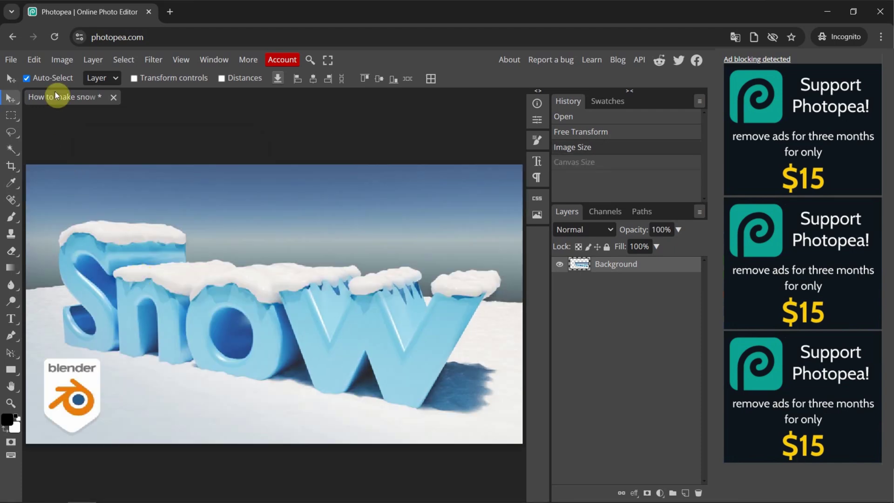
Step: Set the canvas height to 400 px for an 800 × 400 canvas, then recheck it in Image Size
left_click(57, 60)
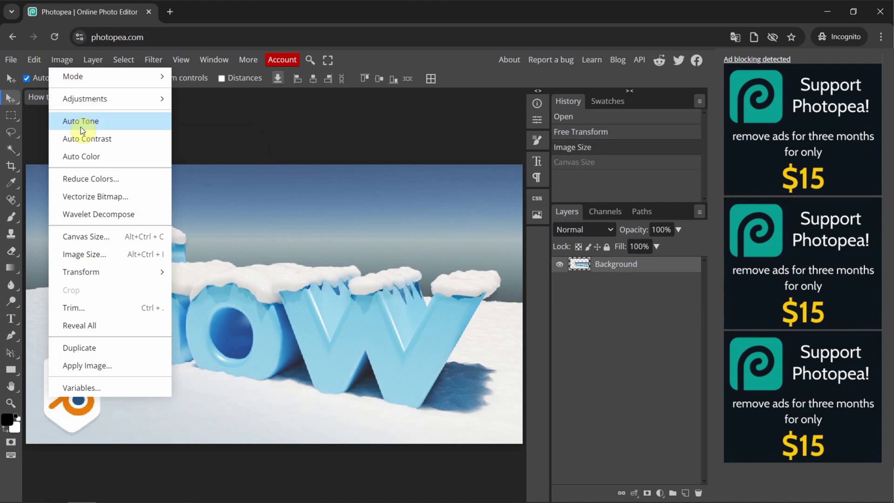
left_click(90, 241)
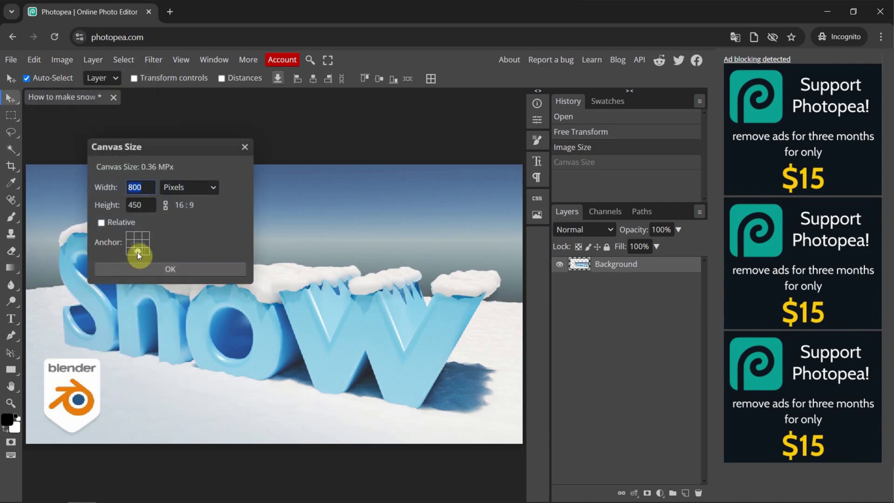
left_click(135, 205)
type("400")
left_click(191, 268)
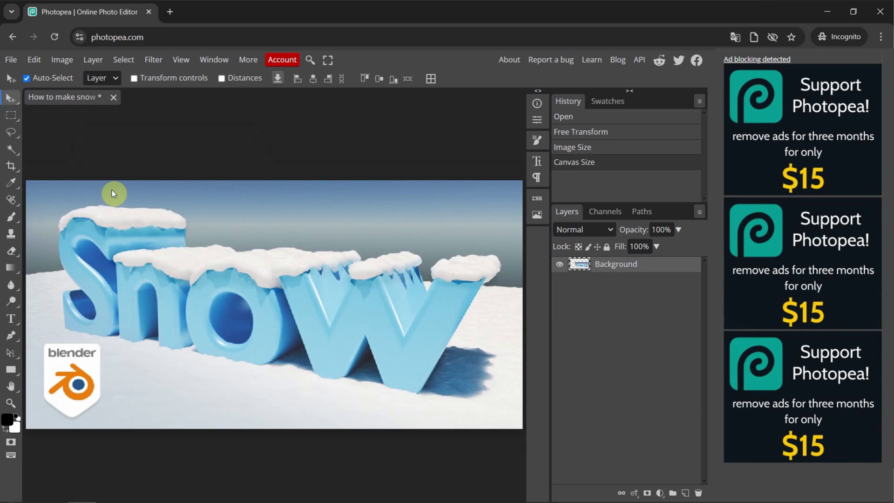
left_click(58, 61)
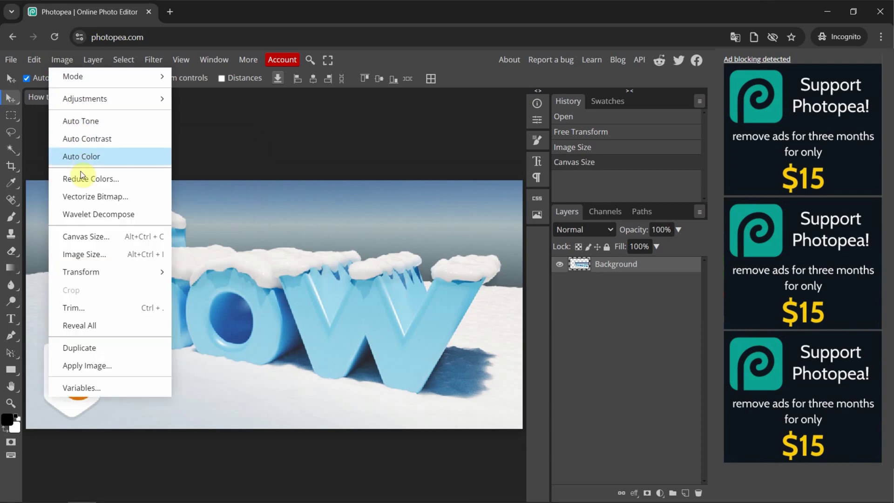
left_click(94, 253)
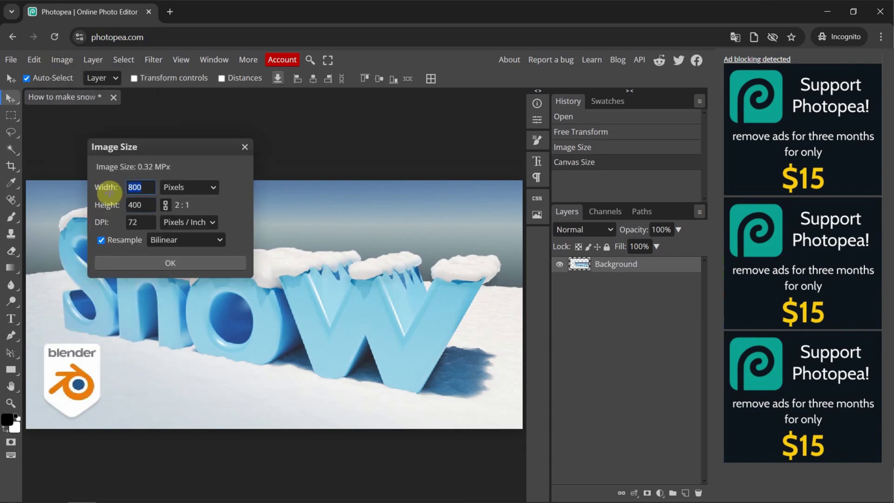